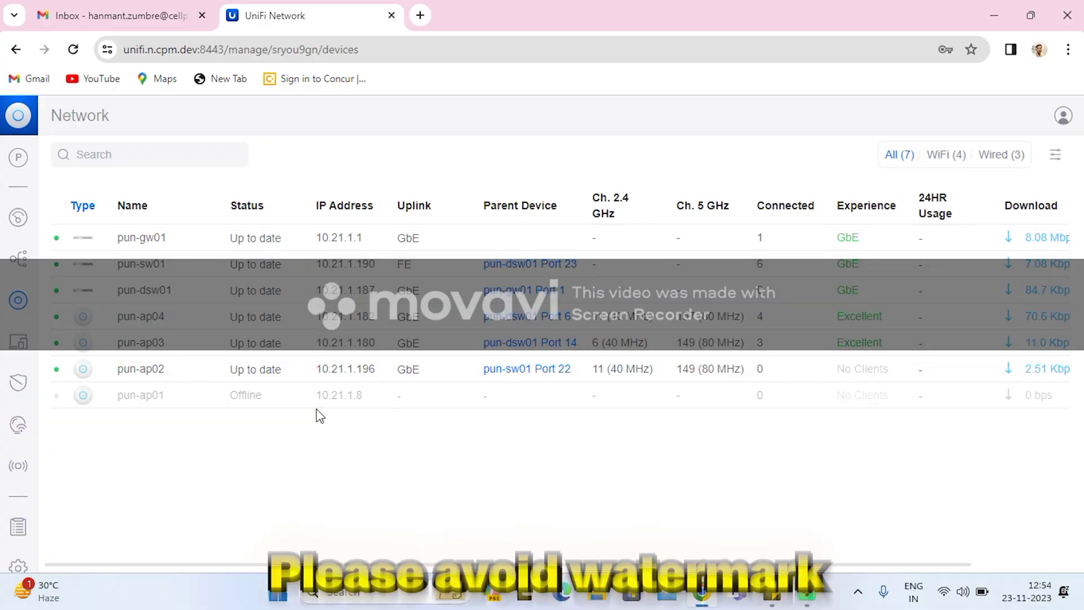
Step: Remove pun-gw01 from the site through its Settings' Manage section, then open the 192.168.1.1 setup page
click(272, 237)
scroll(960, 354, down, 4)
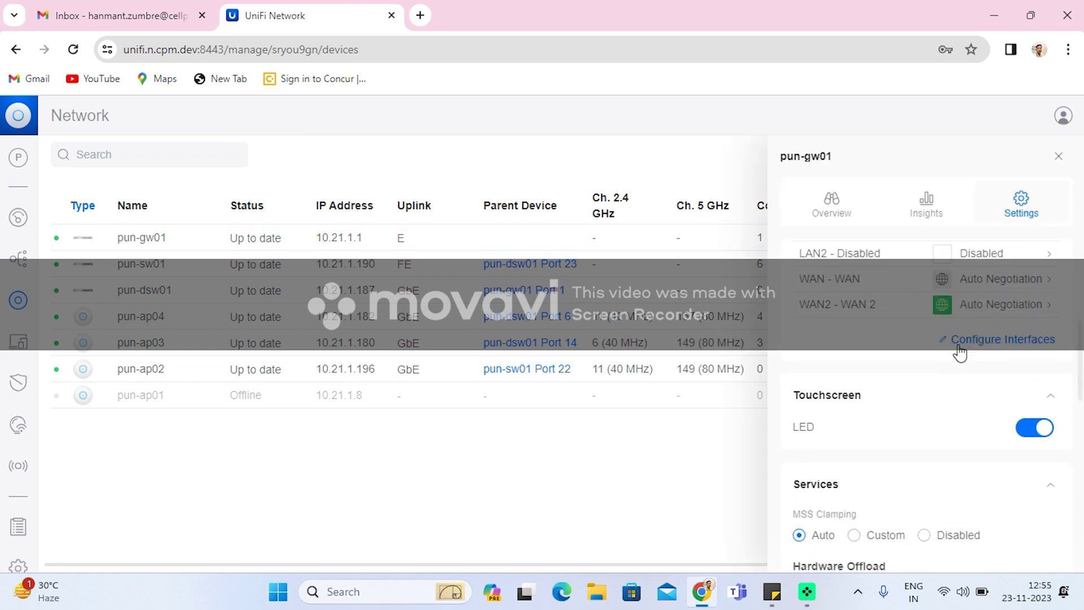
scroll(960, 354, down, 6)
scroll(869, 510, down, 2)
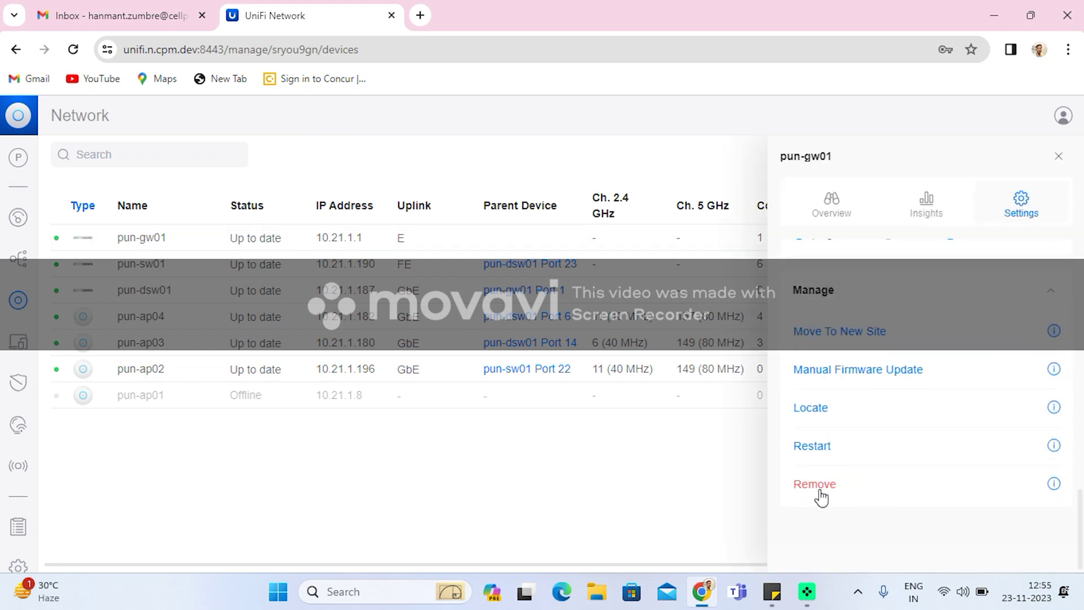
click(819, 485)
click(944, 591)
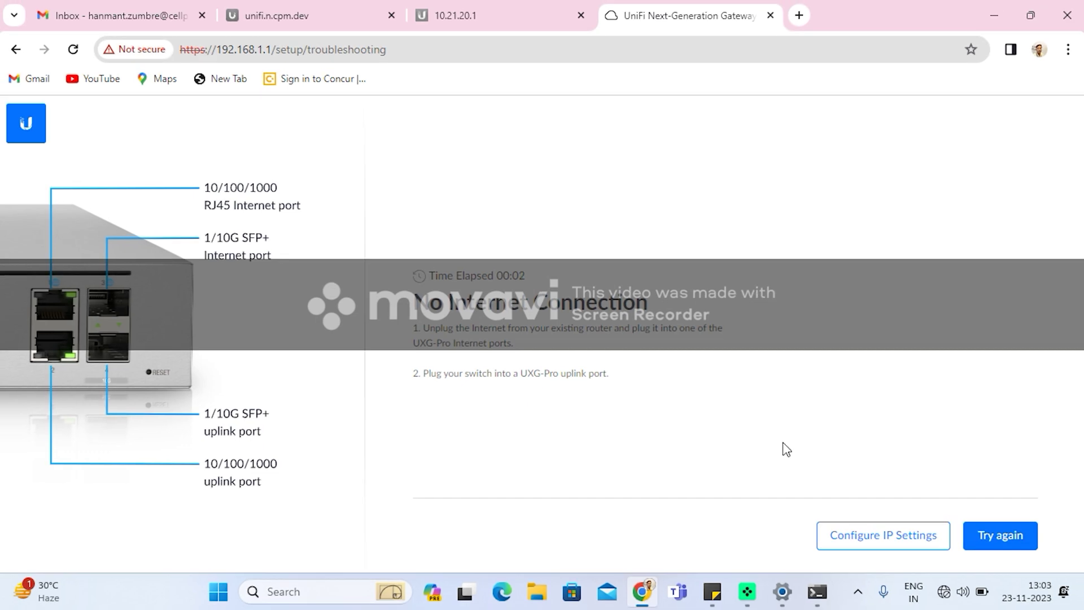
Step: Set the internet connection type to Static IP Address on interface WAN2 (SFP)
click(838, 536)
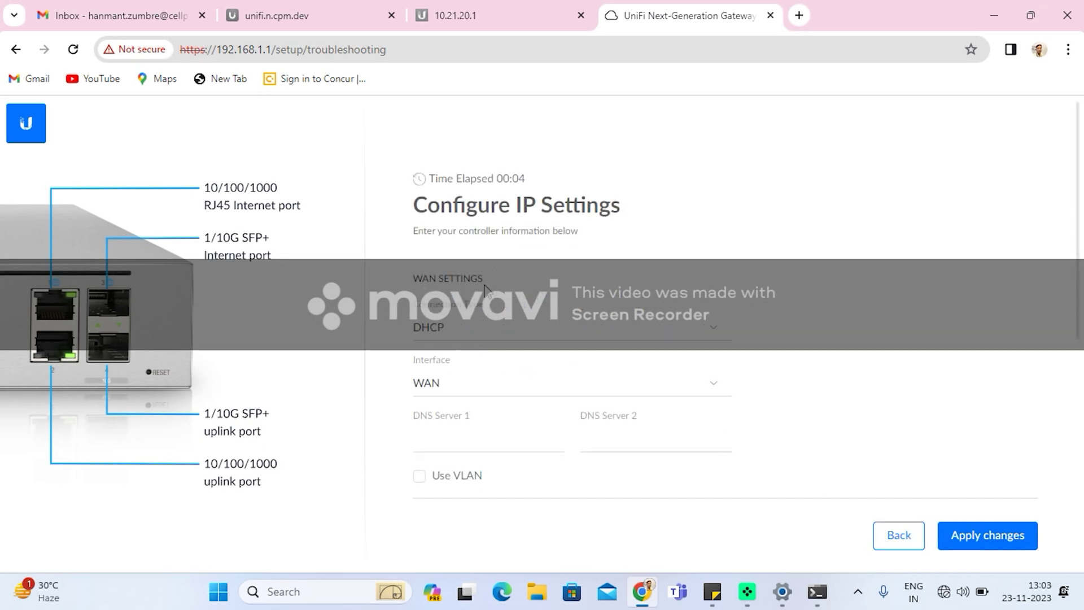
click(484, 328)
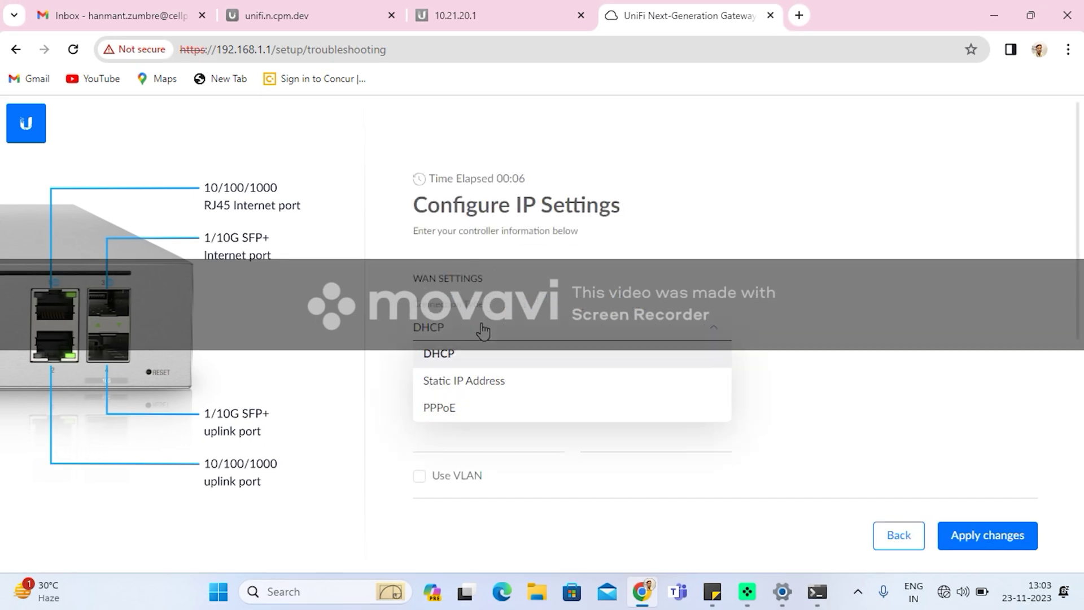
click(474, 380)
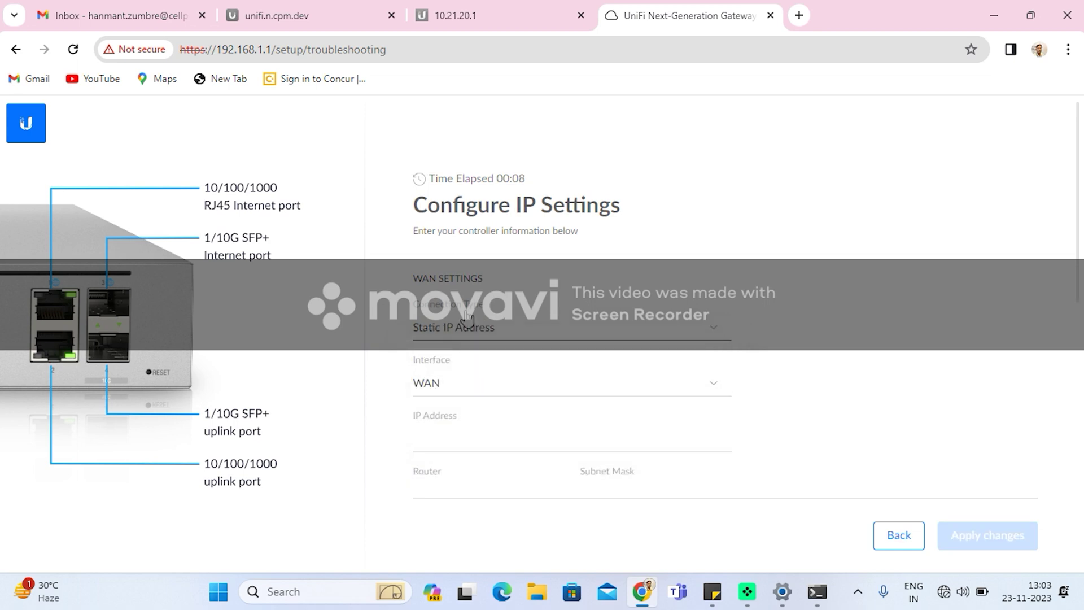
click(469, 391)
click(473, 441)
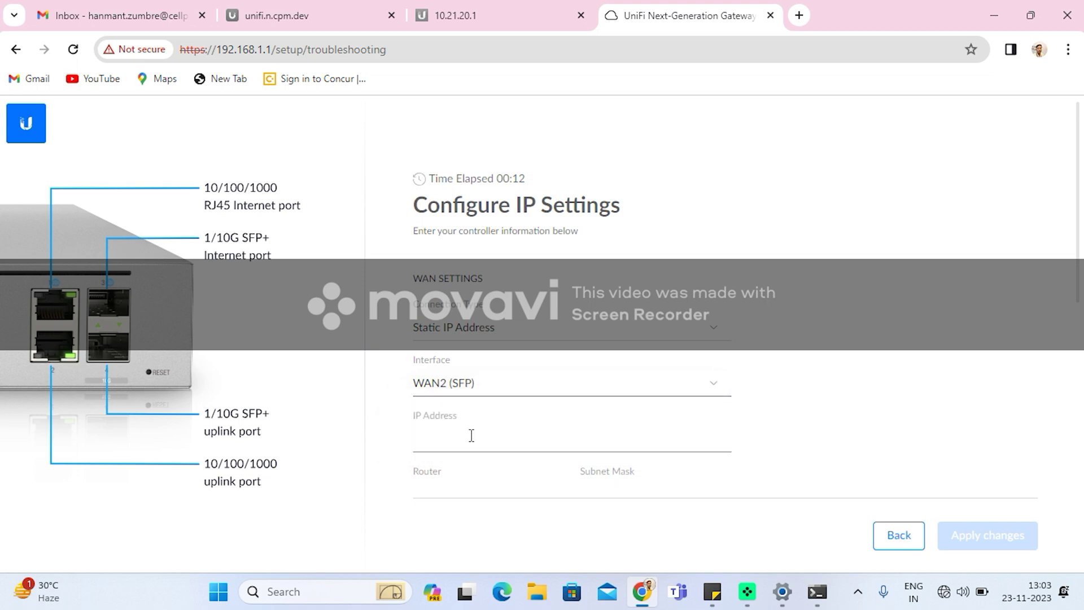
Step: Enter the static WAN IP address, router address and subnet mask 255.255.255.252
click(472, 435)
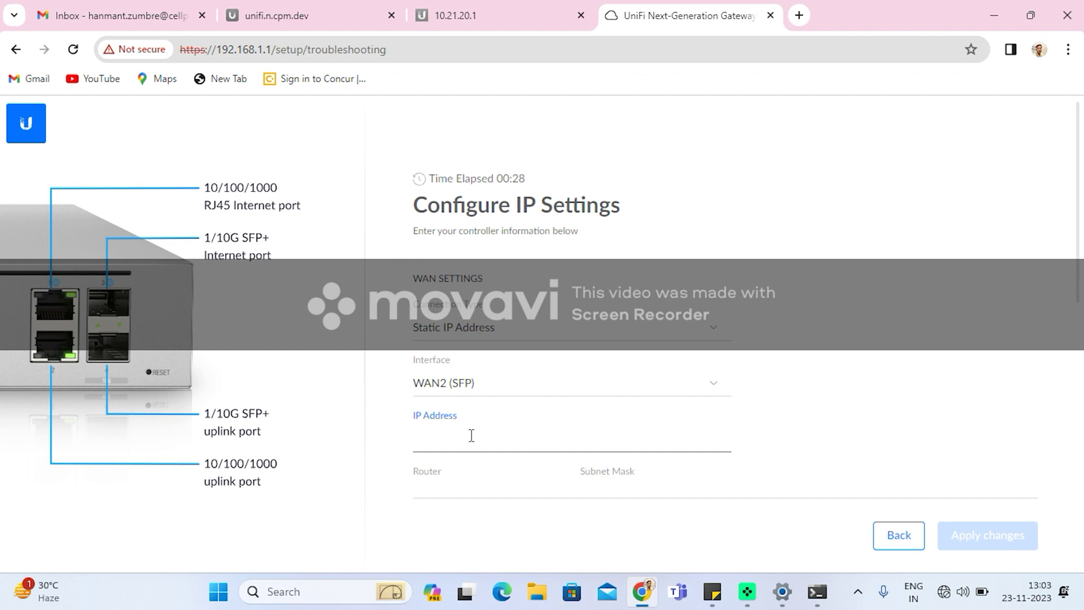
click(471, 435)
text(10.10.1)
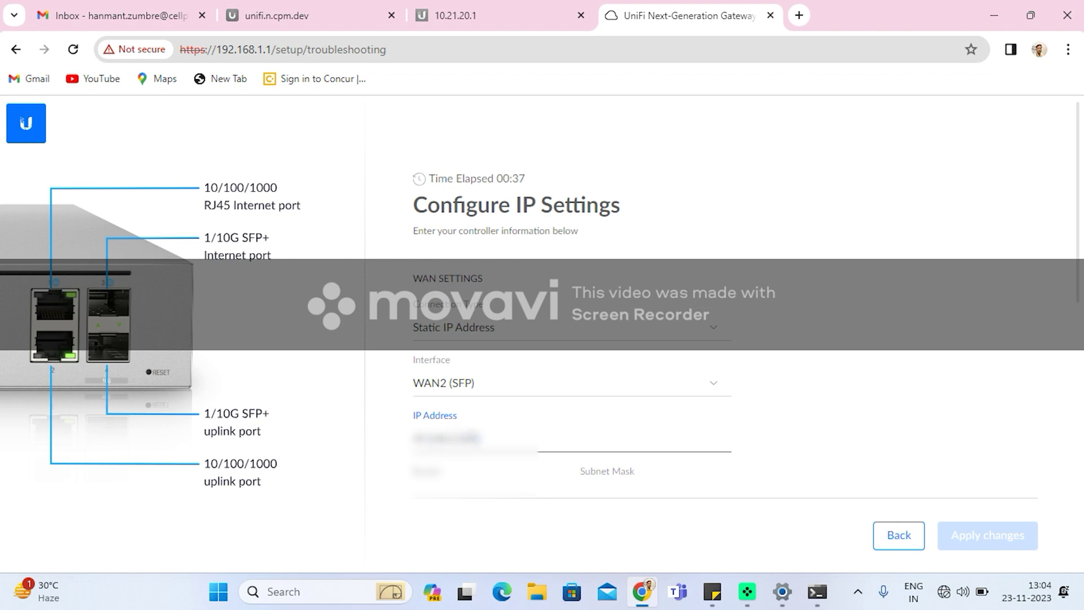
text(10)
click(480, 487)
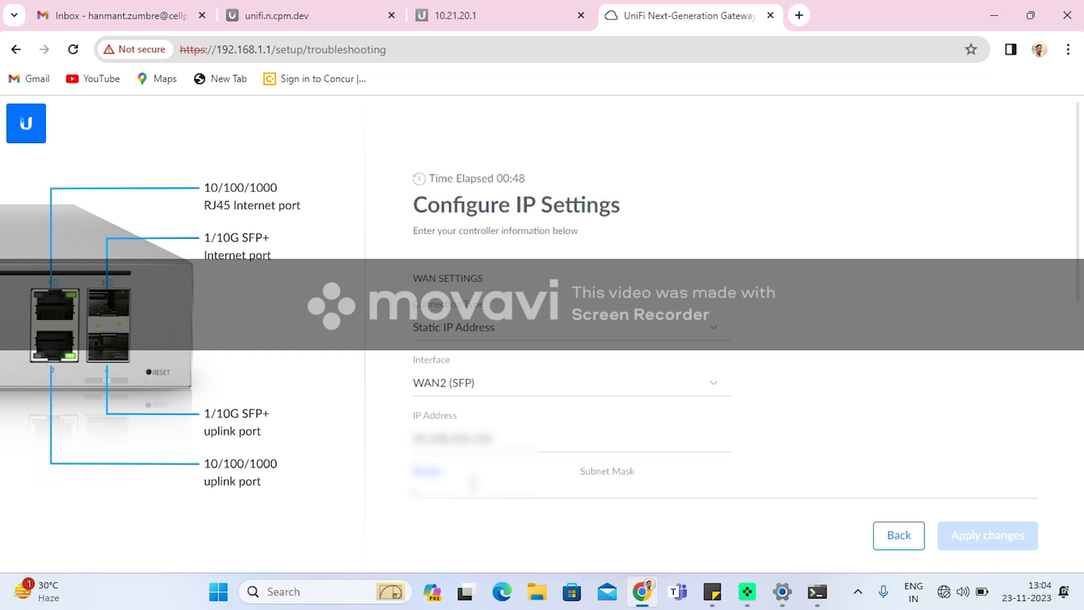
text(0.1.0.1)
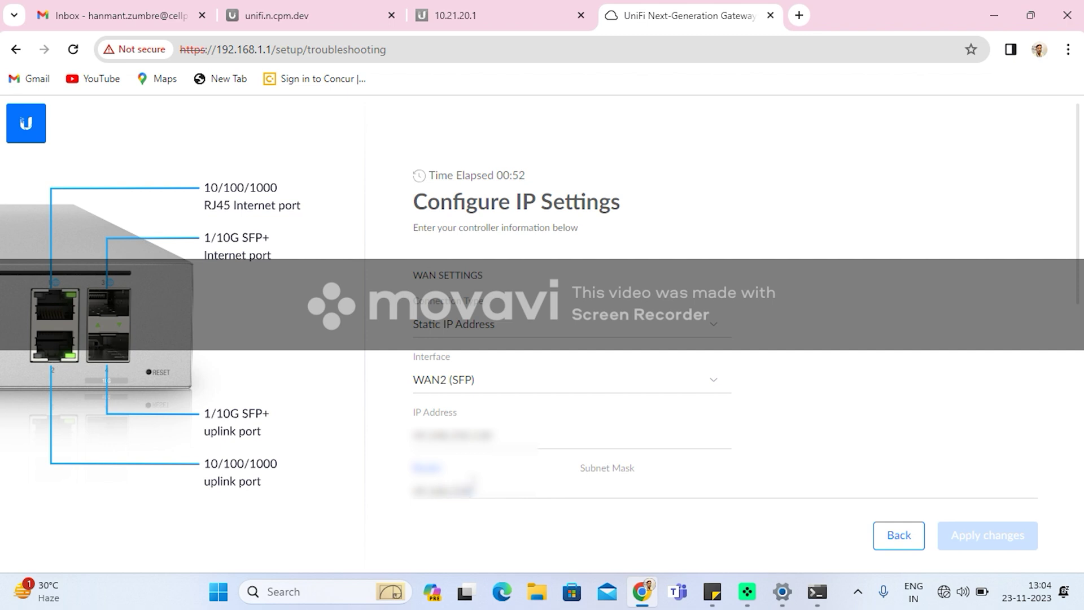
text(254)
click(618, 492)
text(25)
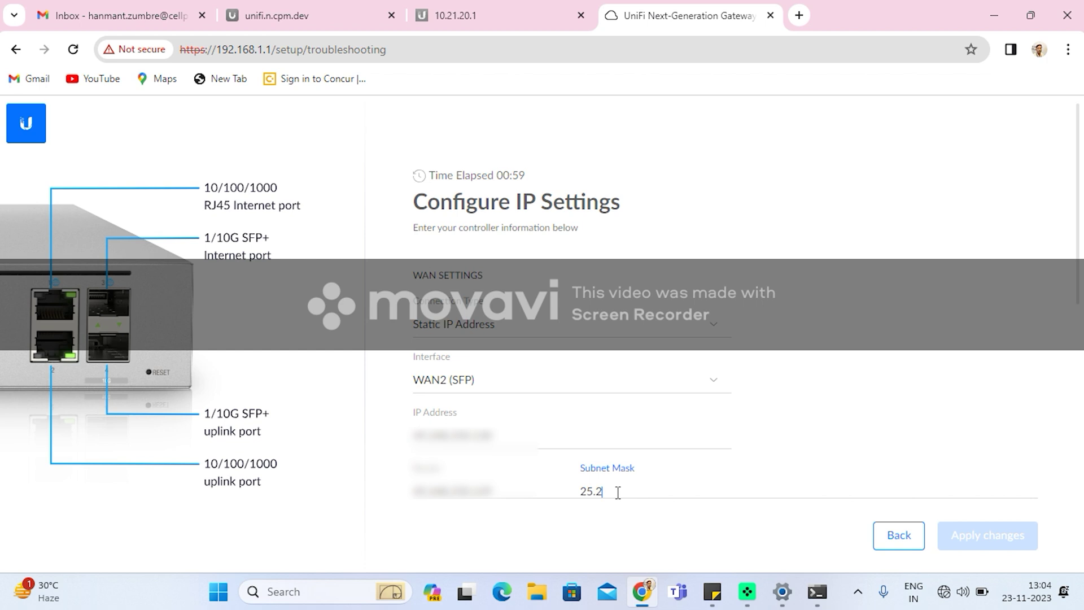
text(5.255.255.24)
key(BackSpace)
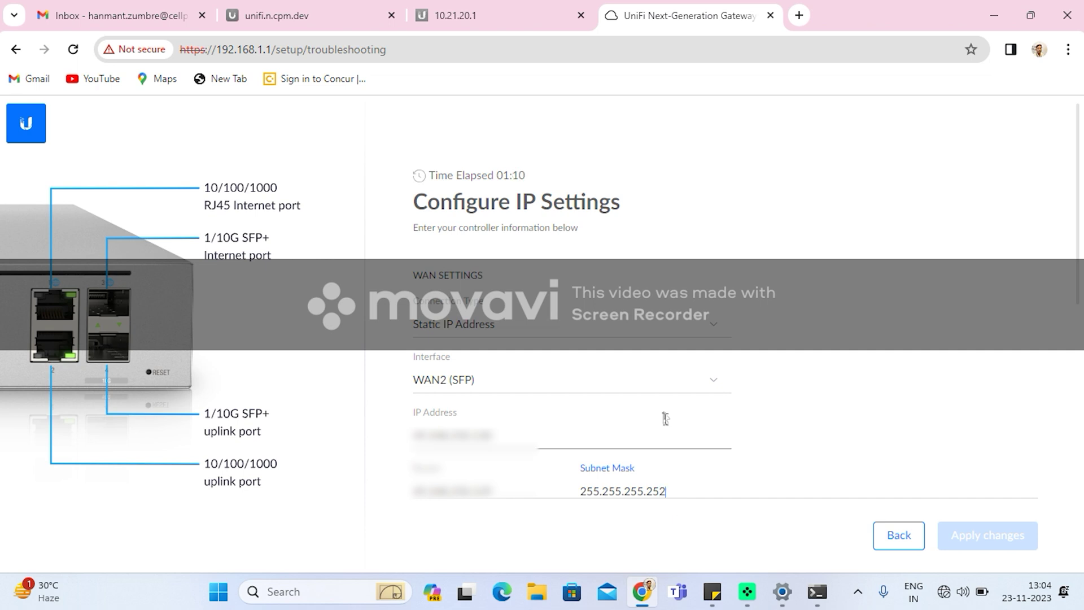
scroll(661, 416, down, 4)
Step: Begin replacing the default LAN gateway IP and subnet mask values
scroll(532, 467, down, 2)
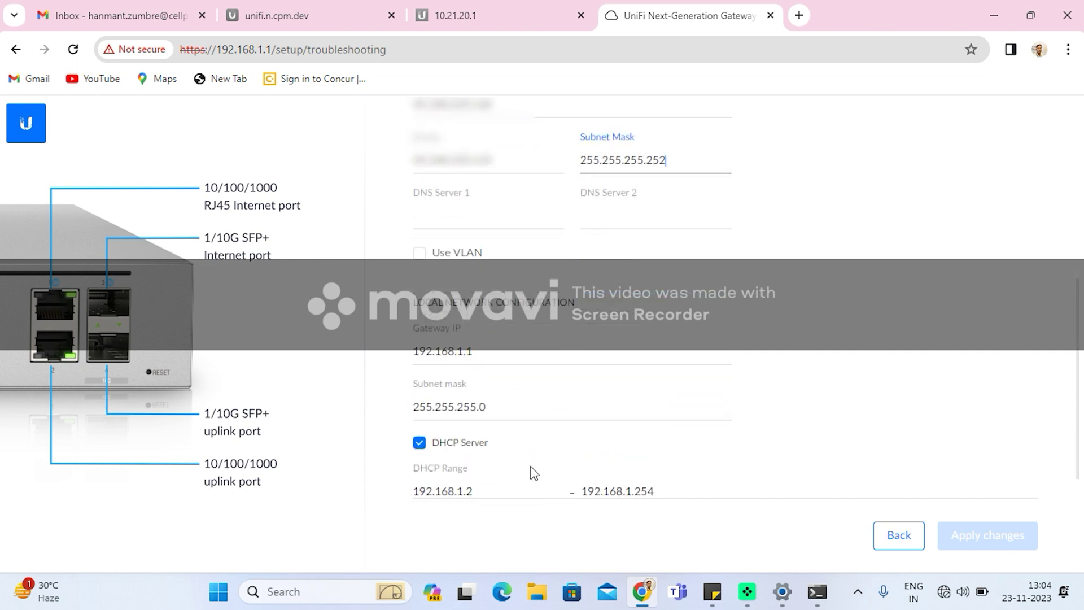
double_click(497, 355)
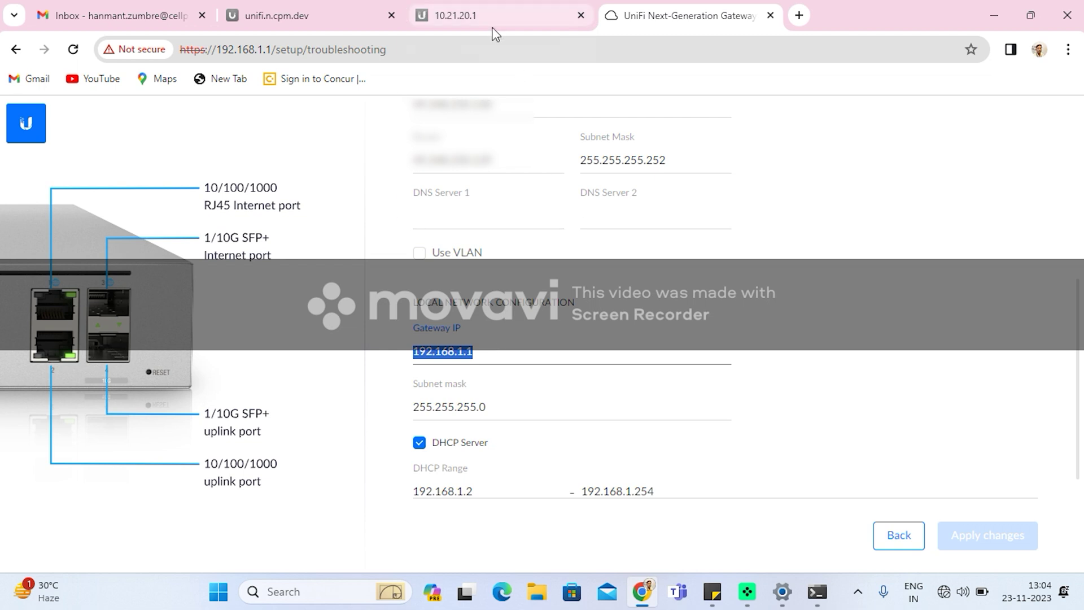
text(10.21)
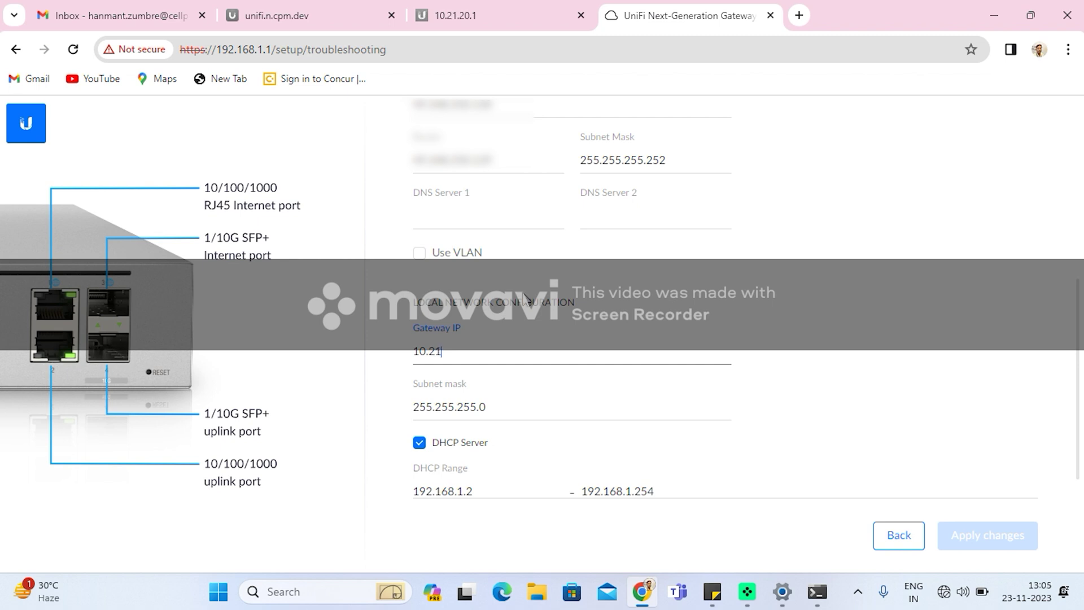
text(.20.1)
click(512, 408)
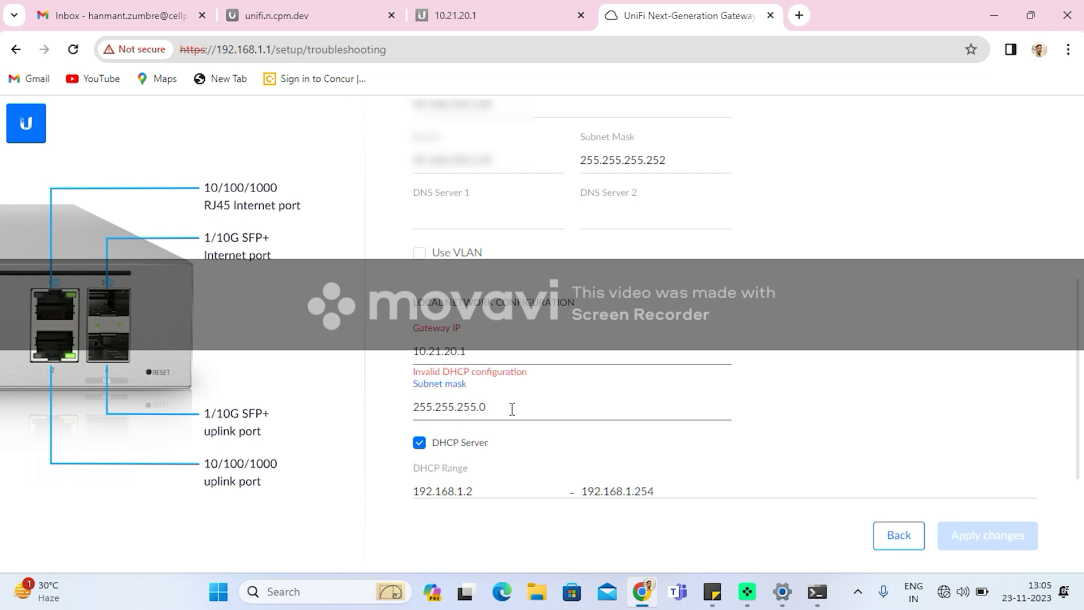
click(481, 355)
key(BackSpace)
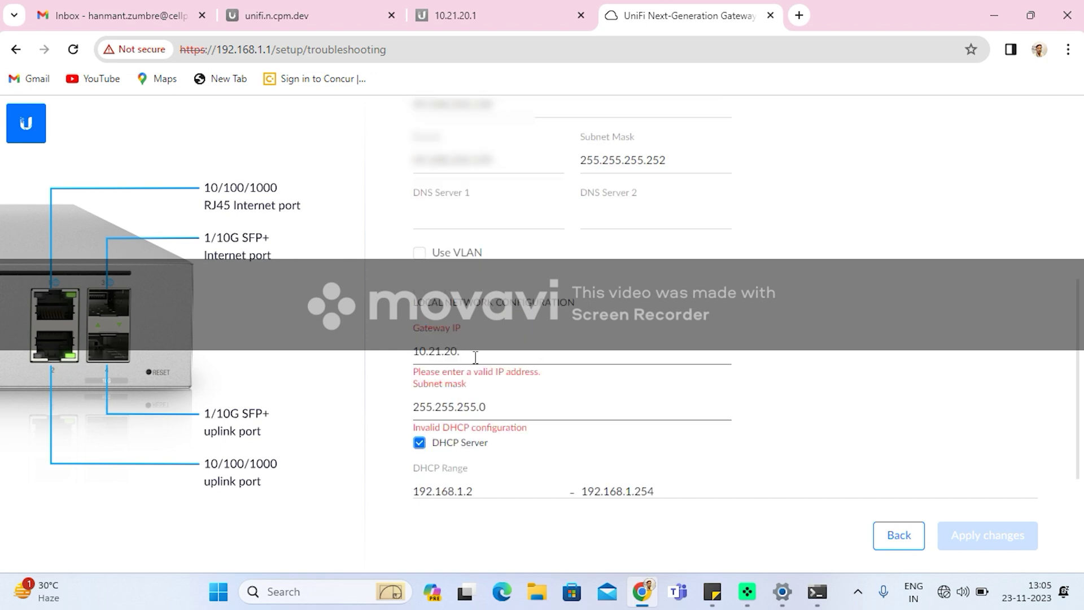
double_click(475, 356)
key(alt+Tab)
key(alt+Tab)
text(1)
click(500, 407)
key(BackSpace)
text(252)
double_click(490, 355)
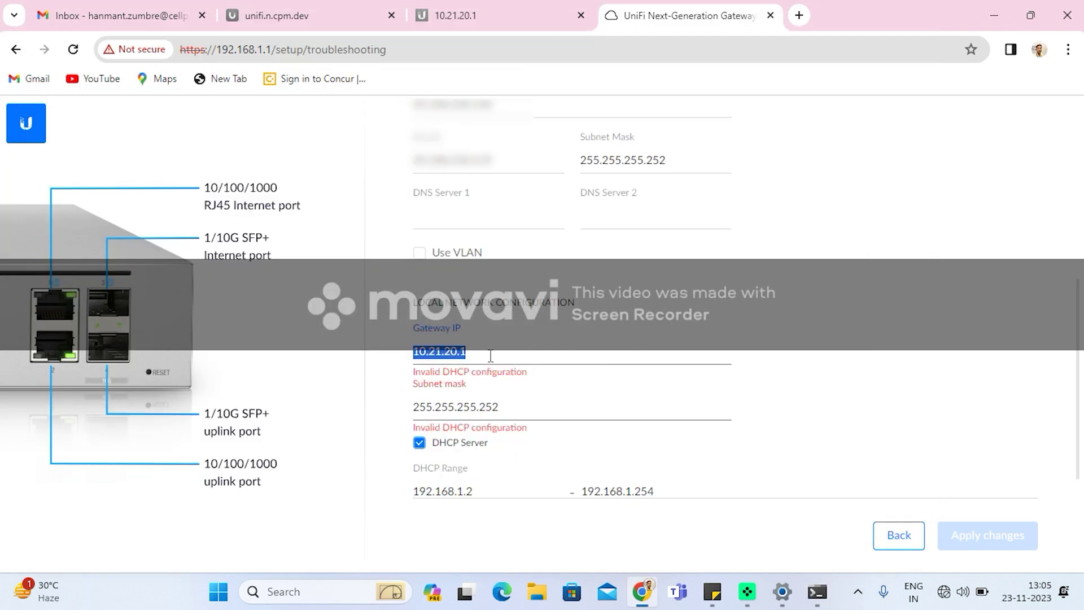
Step: Set primary DNS 8.8.8.8, gateway IP 10.21.1.1 and subnet mask 255.255.255.0
click(455, 223)
text(8.8.8.8)
click(612, 220)
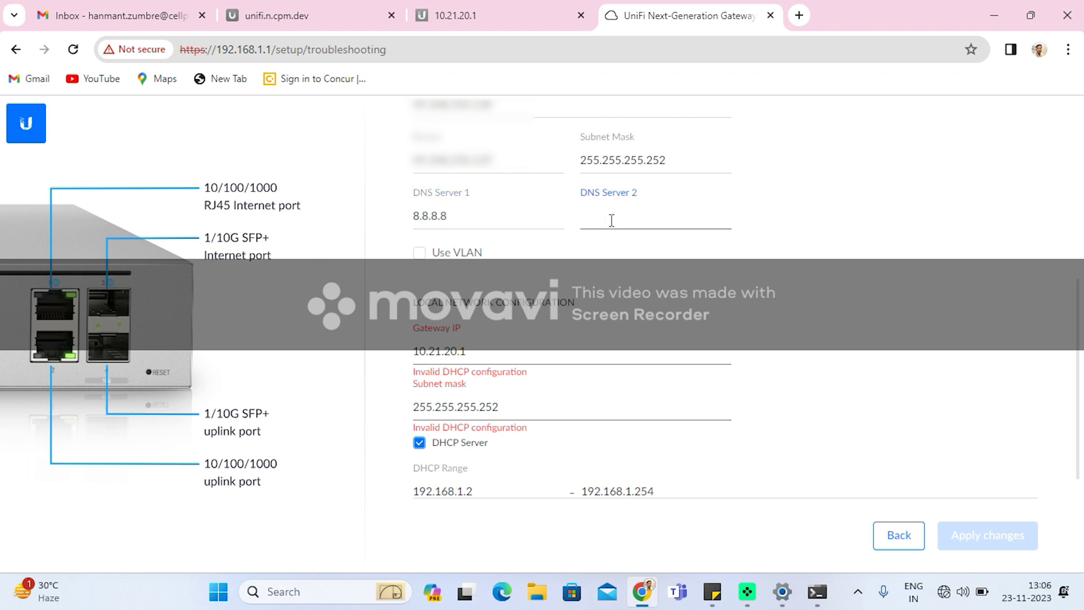
click(511, 347)
key(BackSpace)
key(BackSpace)
key(BackSpace)
key(BackSpace)
text(1.1)
key(BackSpace)
text(1)
click(508, 406)
key(BackSpace)
key(BackSpace)
key(BackSpace)
text(0)
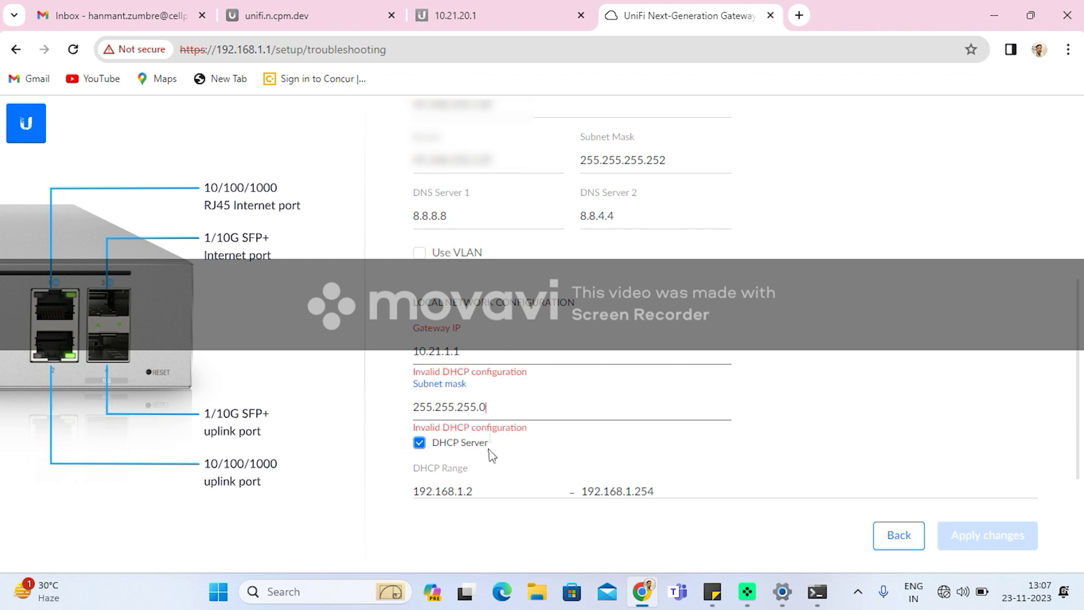
Step: Set the DHCP range to 10.21.1.6–10.21.1.200 and apply the local network changes
click(503, 491)
double_click(504, 471)
text(10.21.1.6)
double_click(673, 470)
text(10.21.1.200)
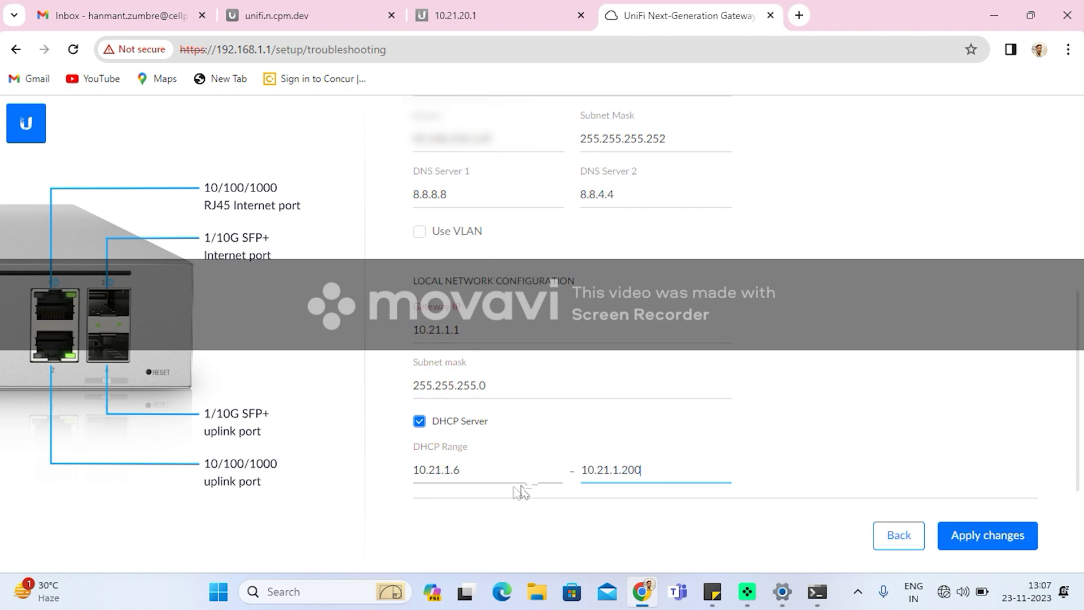
key(Return)
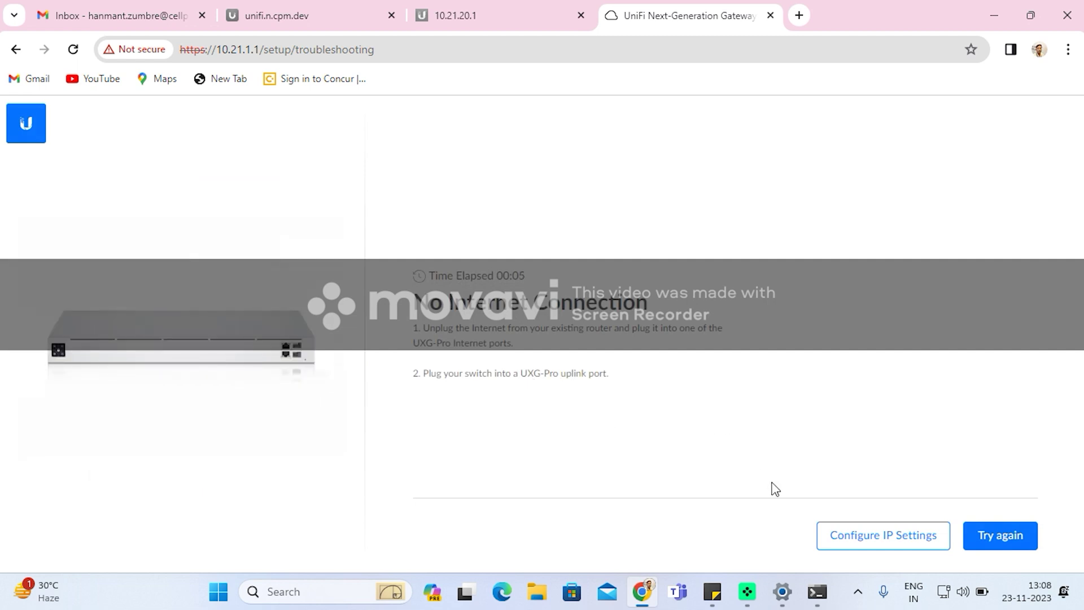
Step: Retry the internet check, then rename the device from UXG Pro to pun-gw
click(998, 541)
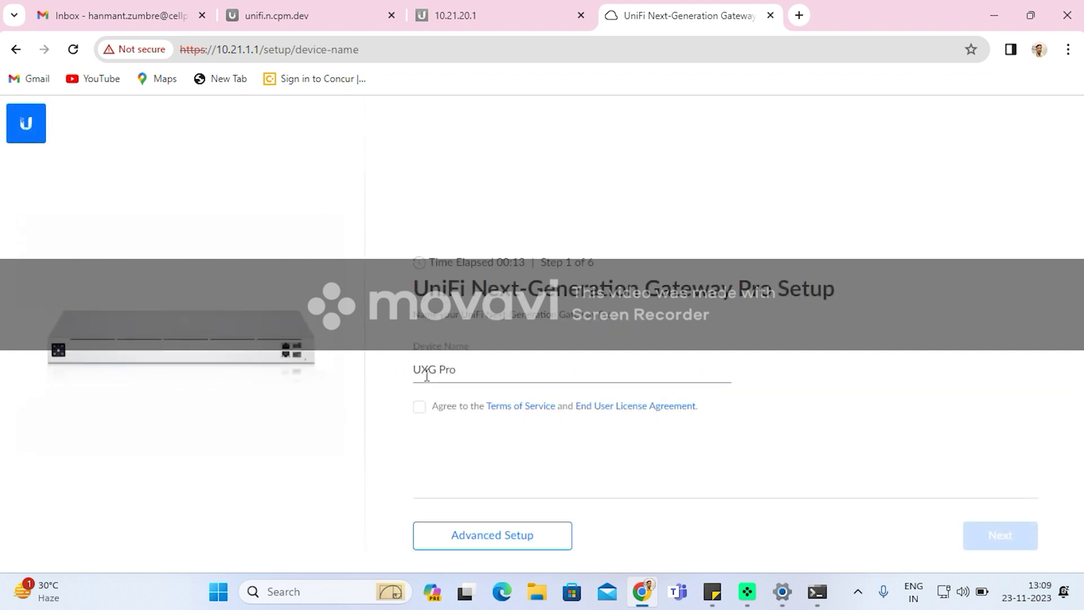
click(414, 371)
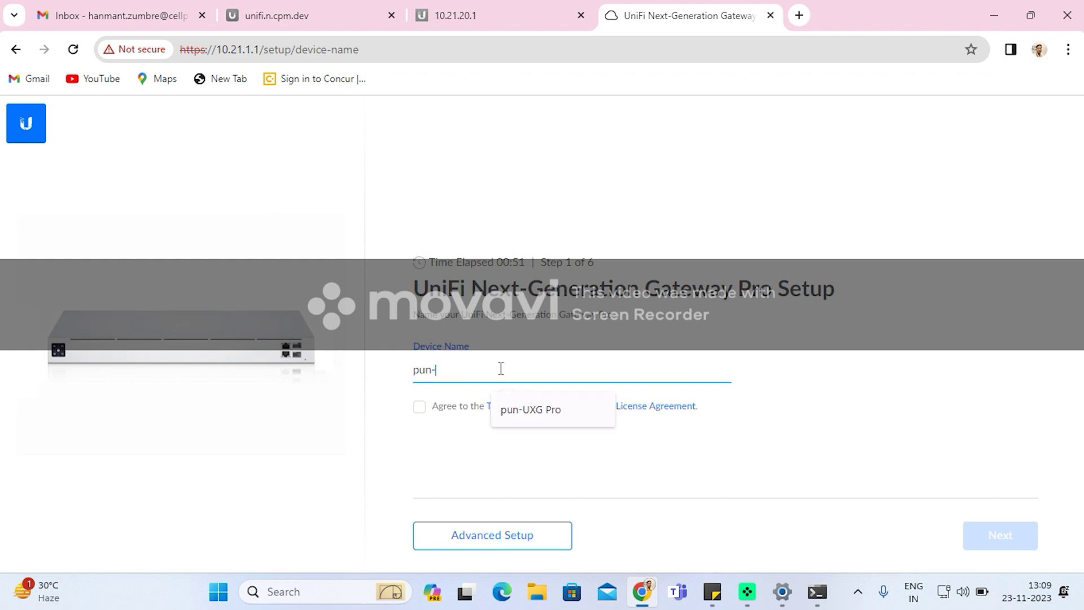
text(gw01)
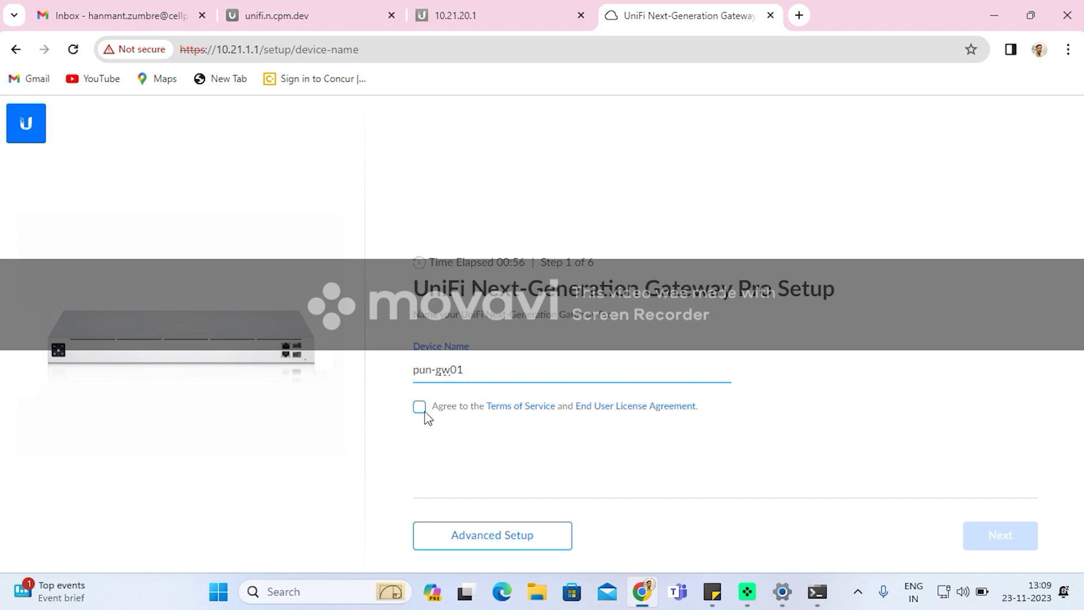
Step: Agree to the terms of service and skip the UI.com sign-in
click(419, 406)
click(995, 536)
click(922, 536)
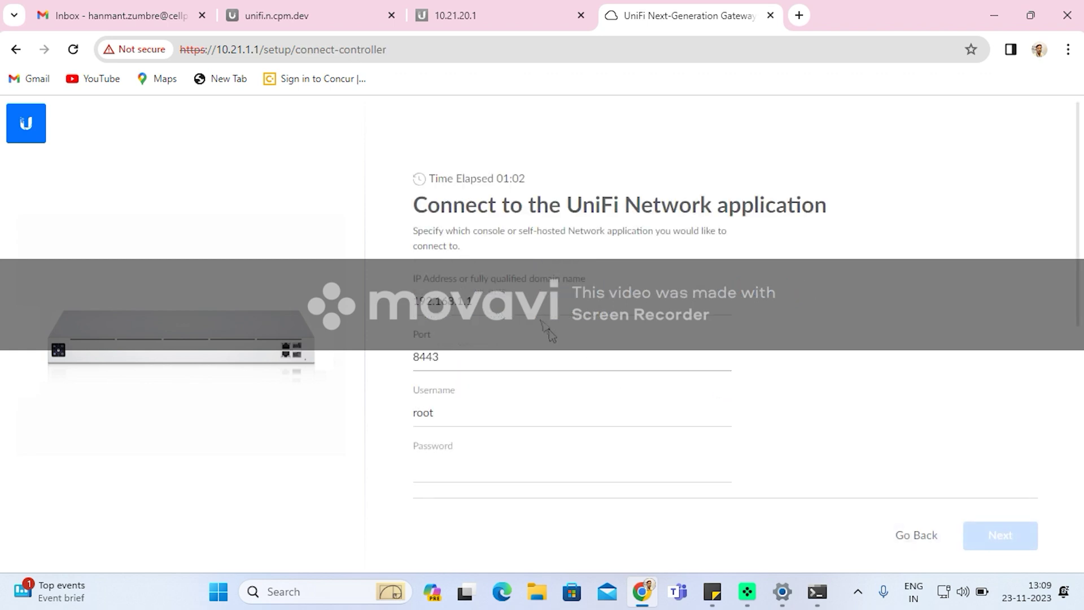
Step: Connect to unifi.n.cpm.dev with the account username and password, choose site Pune, and view devices
click(492, 295)
text(unifi.n.cpm.d)
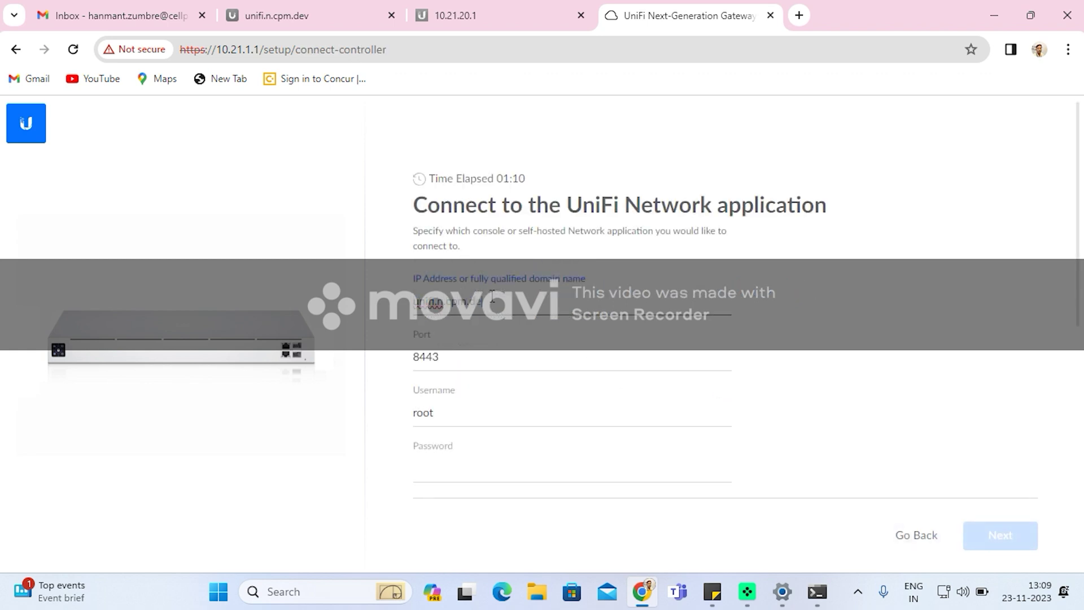
text(ev)
double_click(460, 404)
text(safwan)
click(477, 464)
key(ctrl+v)
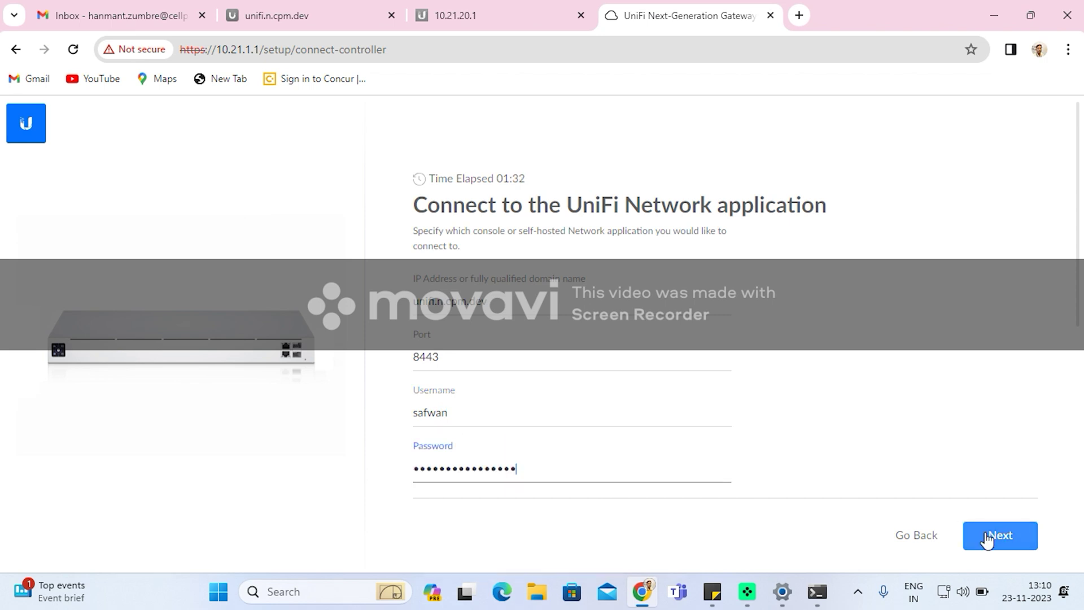
click(987, 539)
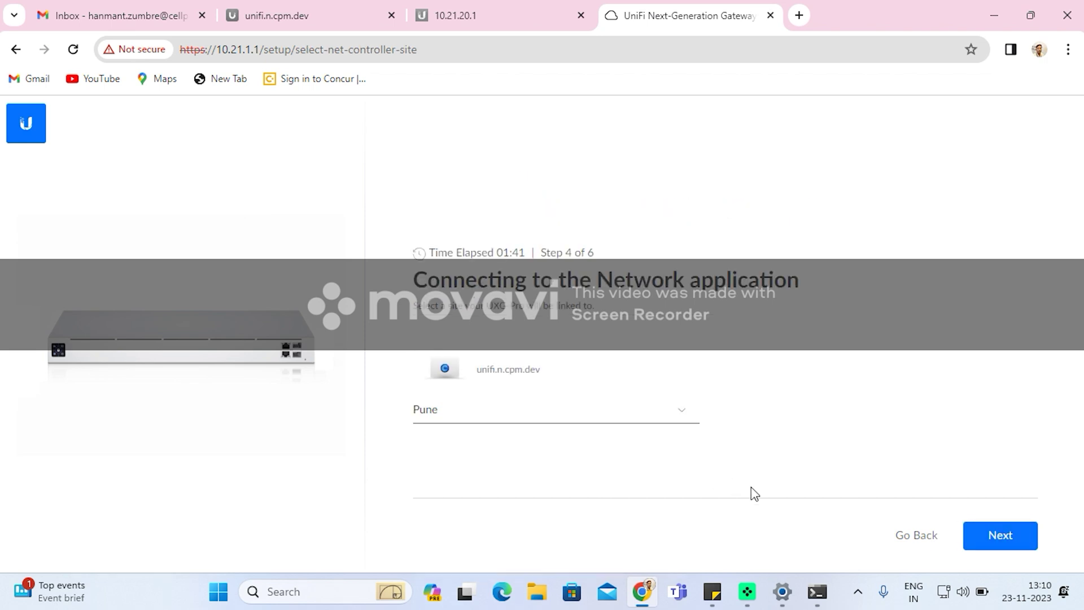
click(994, 535)
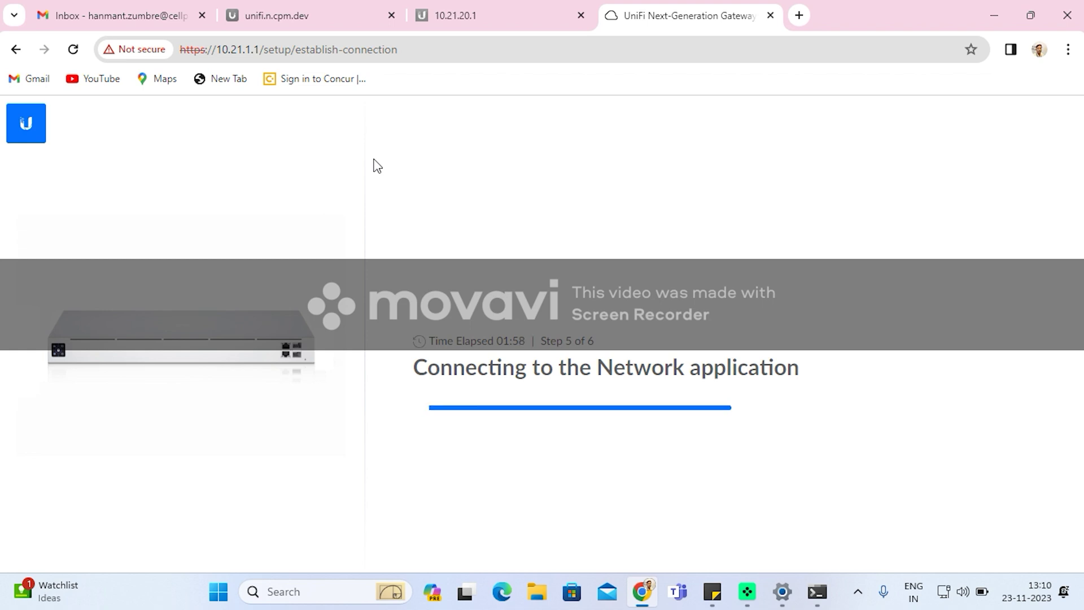
click(293, 8)
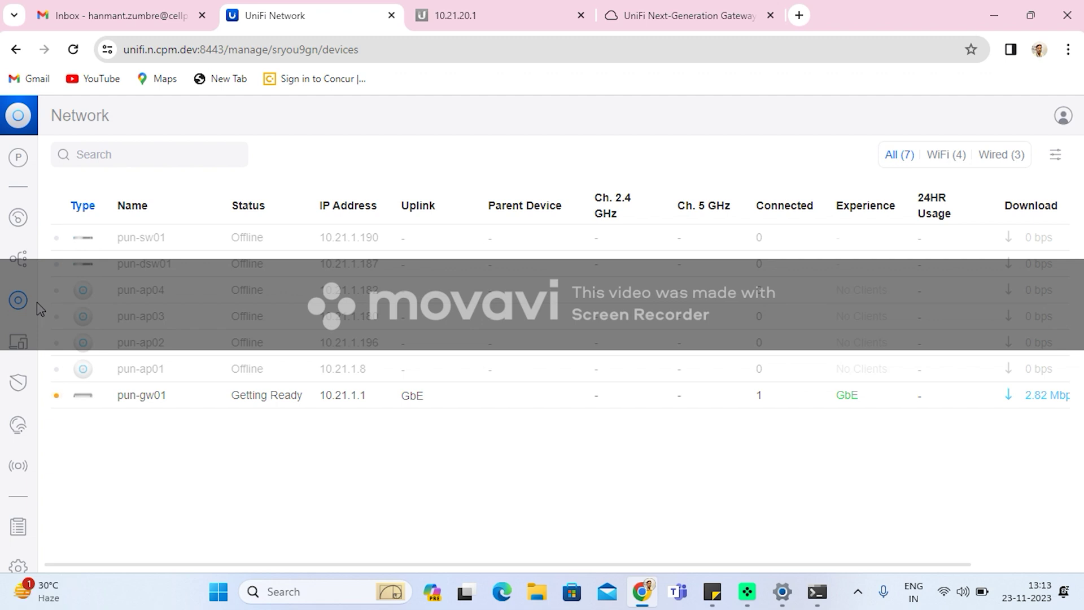
Step: Reload the Devices page and open pun-gw01's UXG Pro overview panel
click(73, 49)
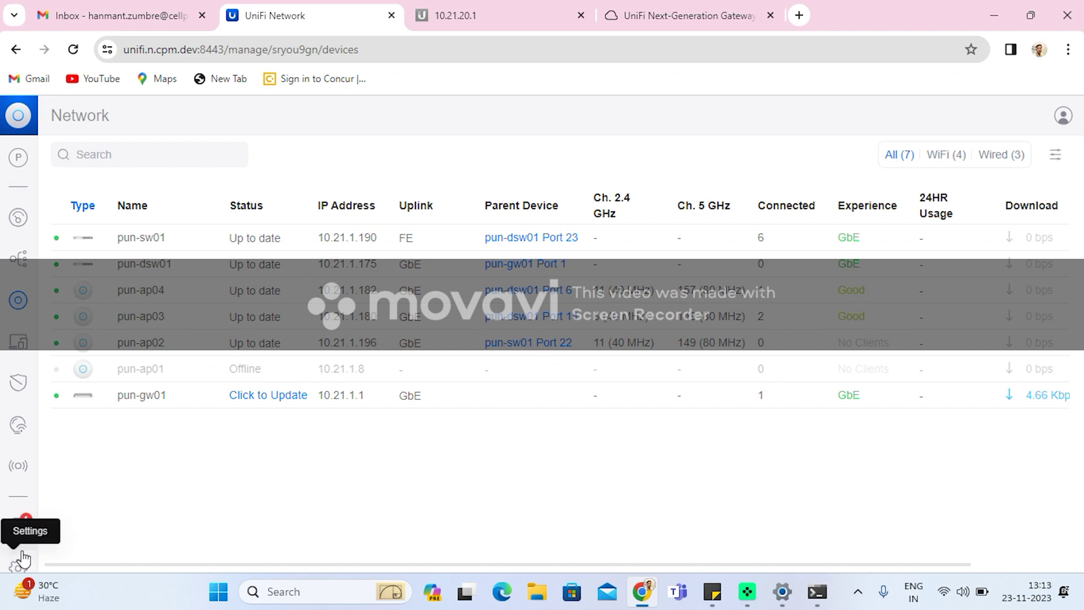
click(149, 397)
scroll(862, 345, down, 1)
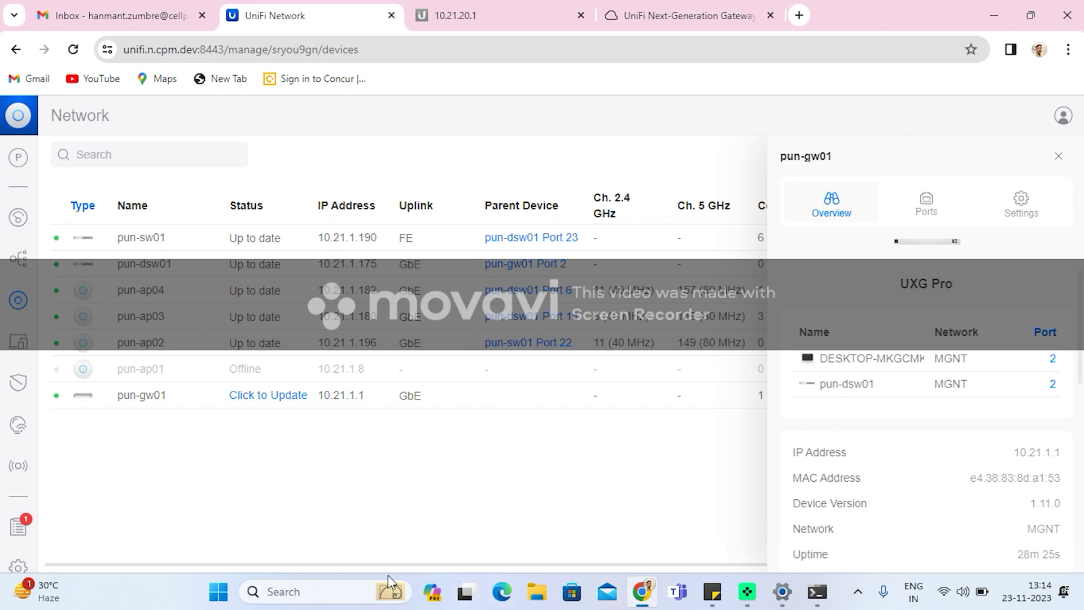
Step: Browse Client Devices and the VPN server settings, then go back to the UniFi Devices list
click(18, 341)
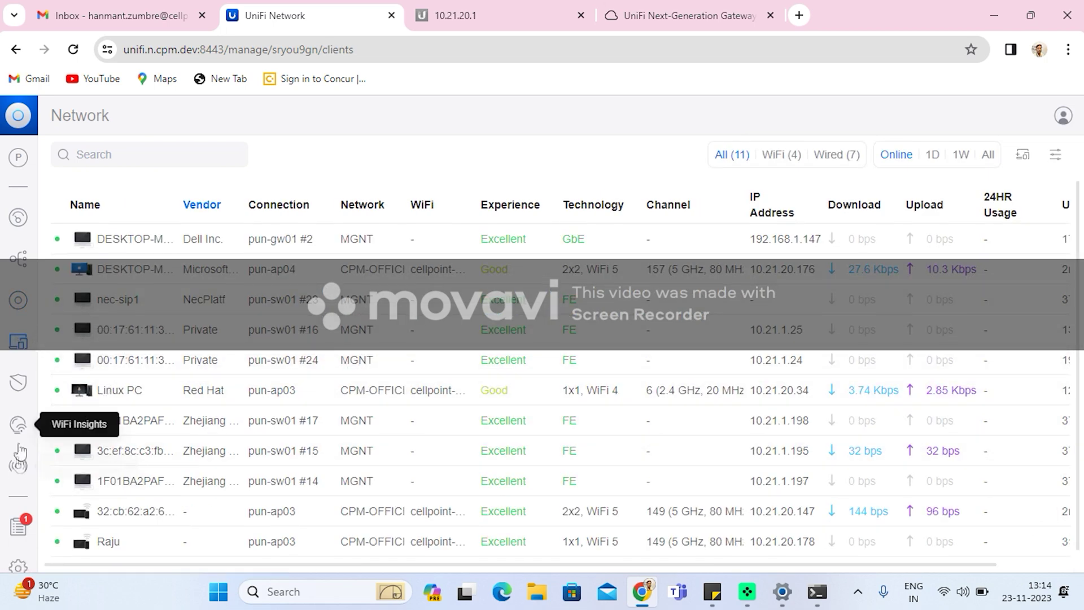
click(20, 566)
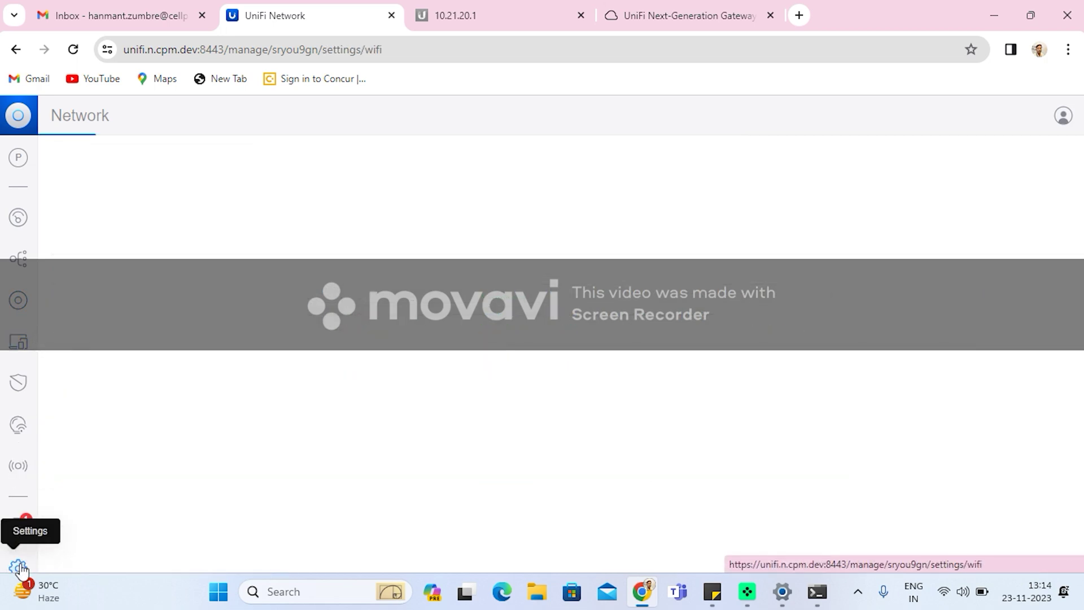
click(117, 305)
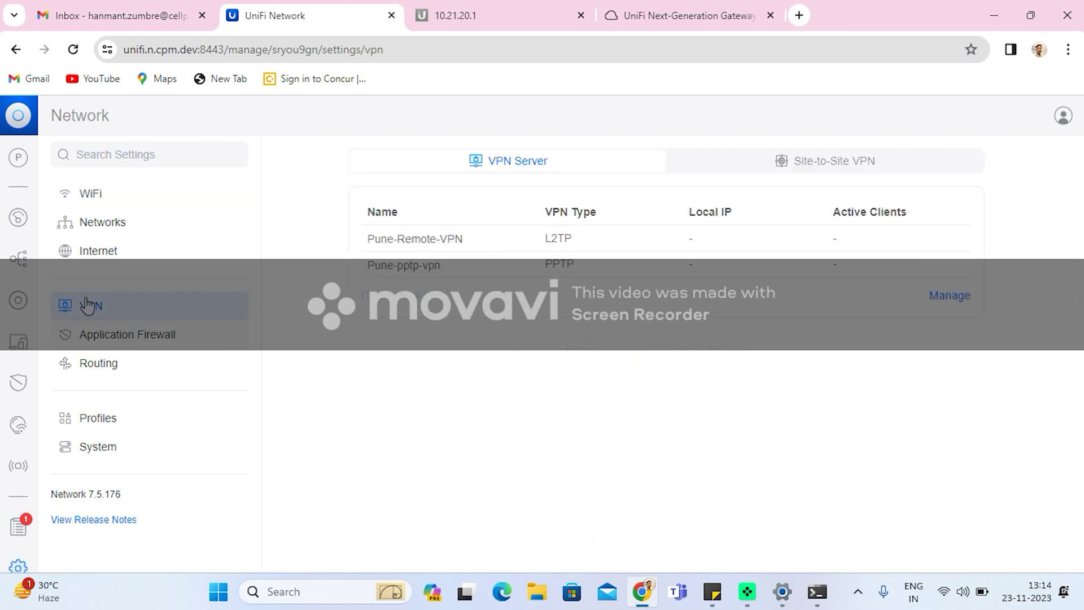
click(35, 301)
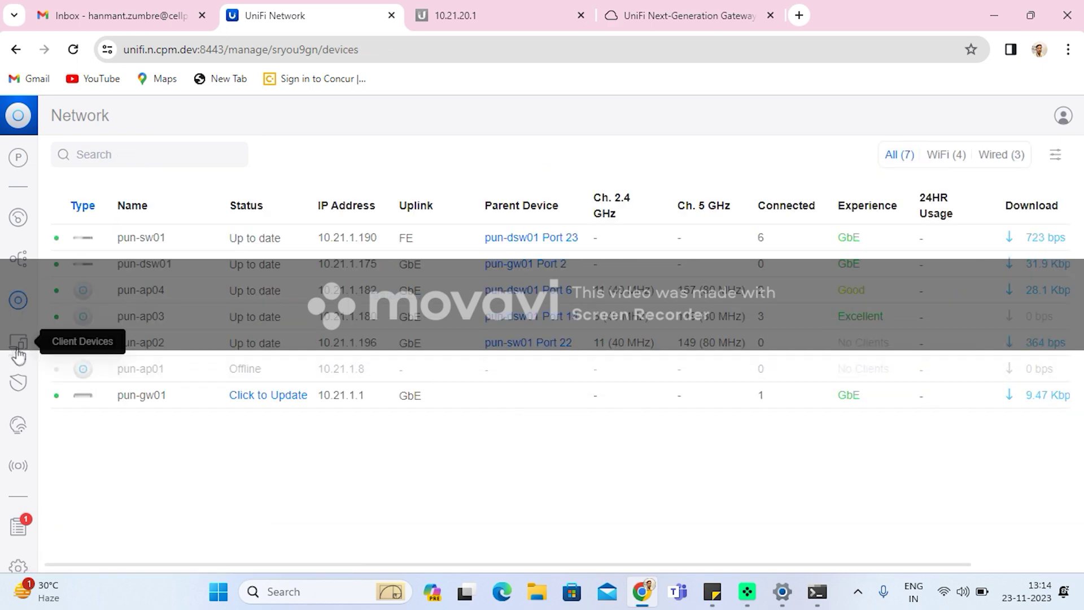